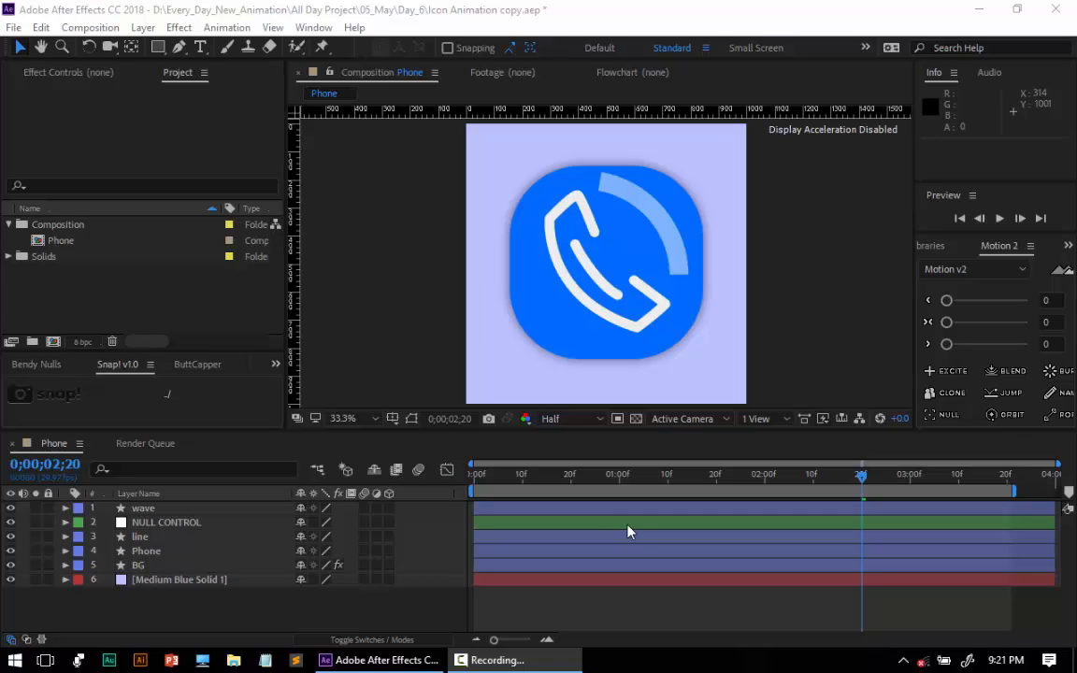
Preview the whole Phone composition's animation from the first frame.
{"action": "left_click_drag", "start_coordinate": [488, 476], "coordinate": [473, 486]}
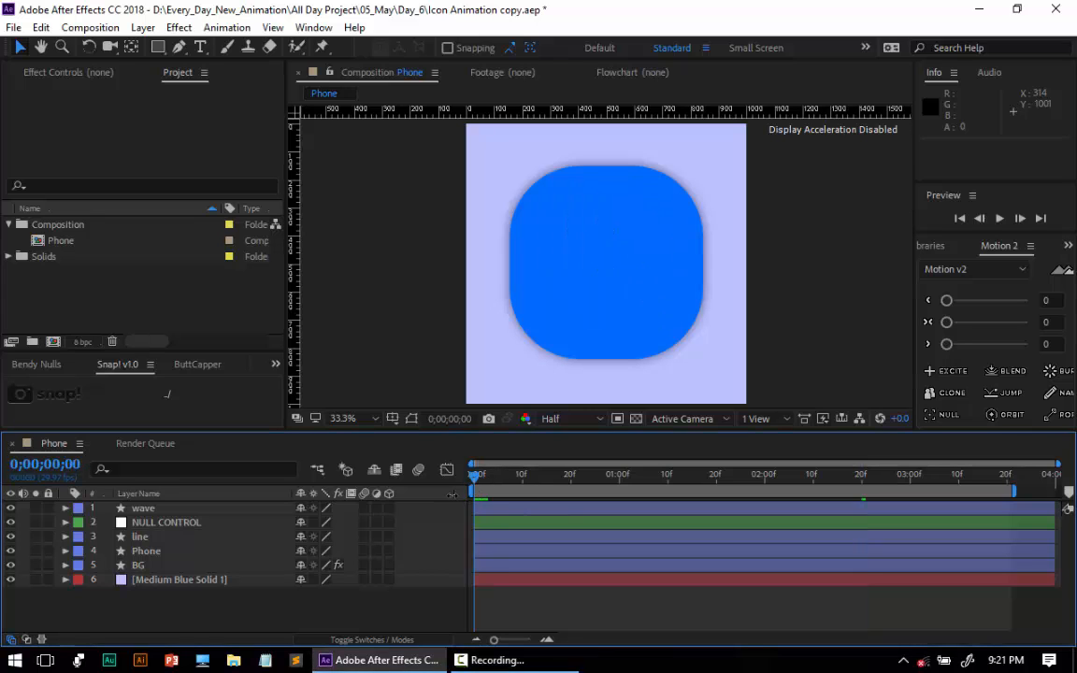
{"action": "key", "text": "space"}
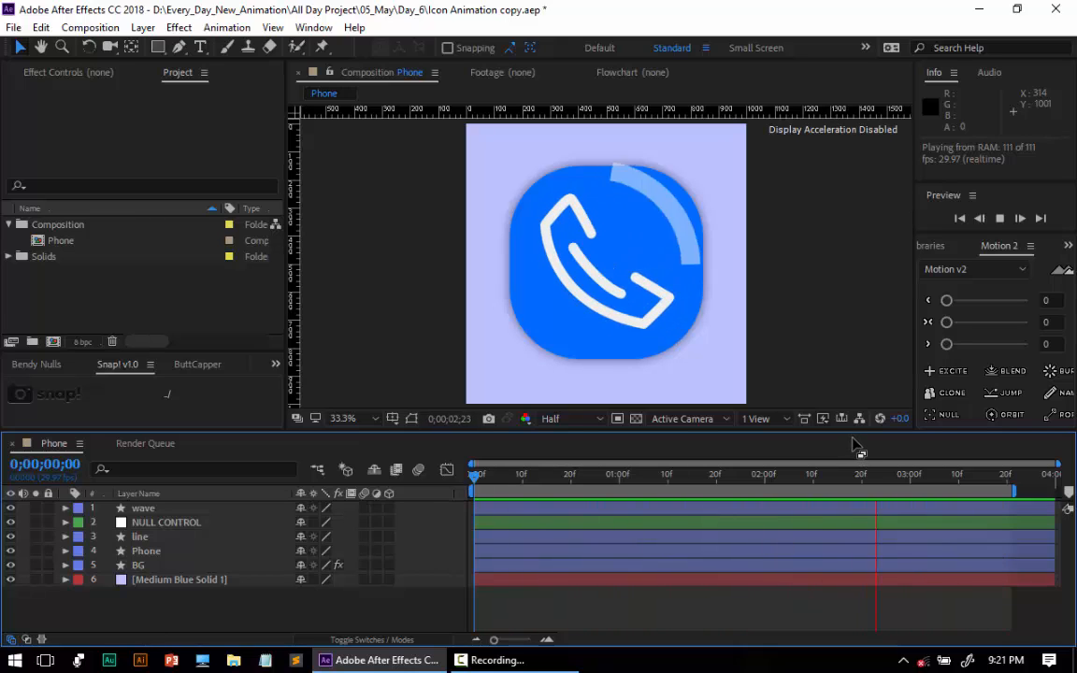
{"action": "key", "text": "space"}
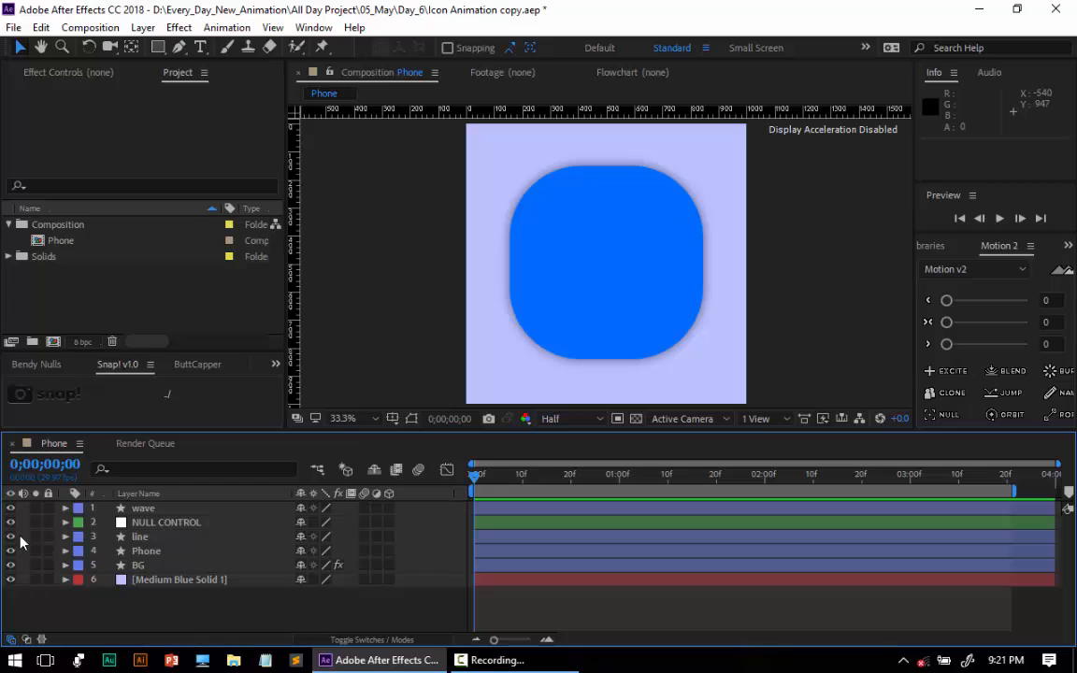
Solo the Medium Blue Solid 1 background, switch the solo to the BG layer, and scrub to 0;00;02;07.
{"action": "left_click", "coordinate": [159, 580]}
{"action": "left_click", "coordinate": [36, 580]}
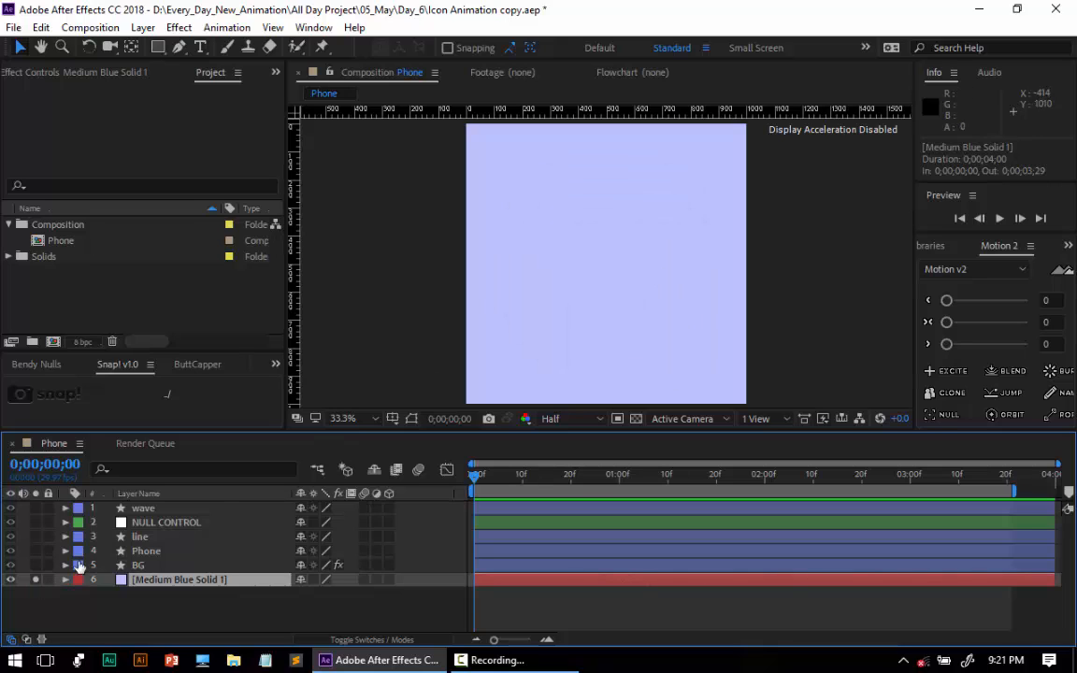
{"action": "left_click", "coordinate": [36, 580]}
{"action": "left_click", "coordinate": [35, 564]}
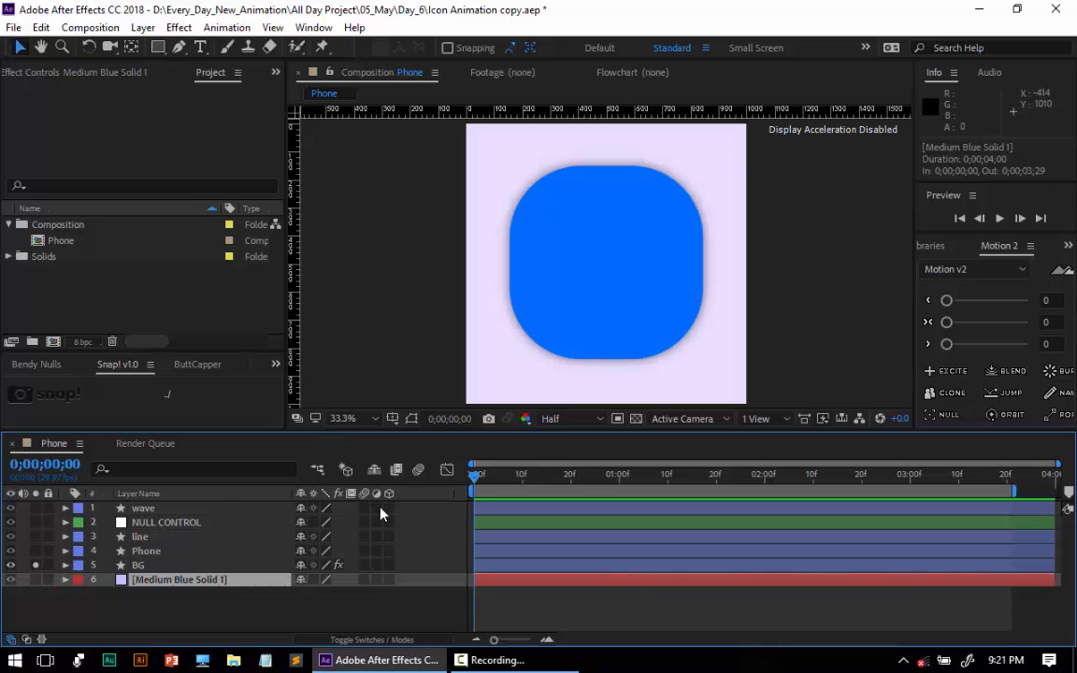
{"action": "key", "text": "space"}
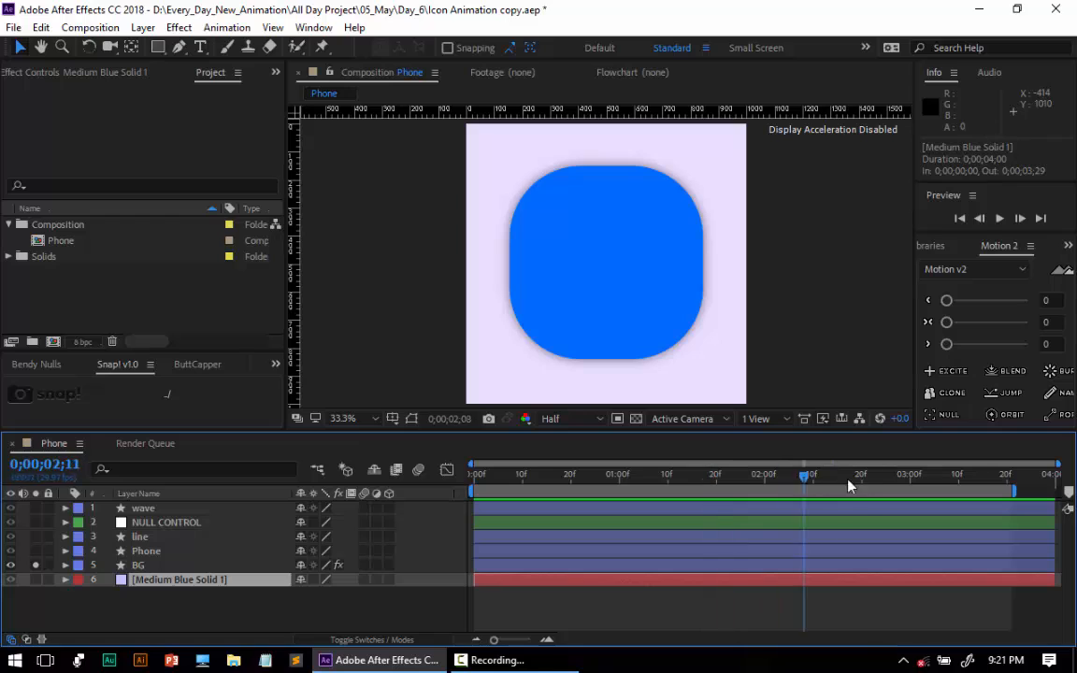
{"action": "left_click_drag", "start_coordinate": [865, 497], "coordinate": [798, 490]}
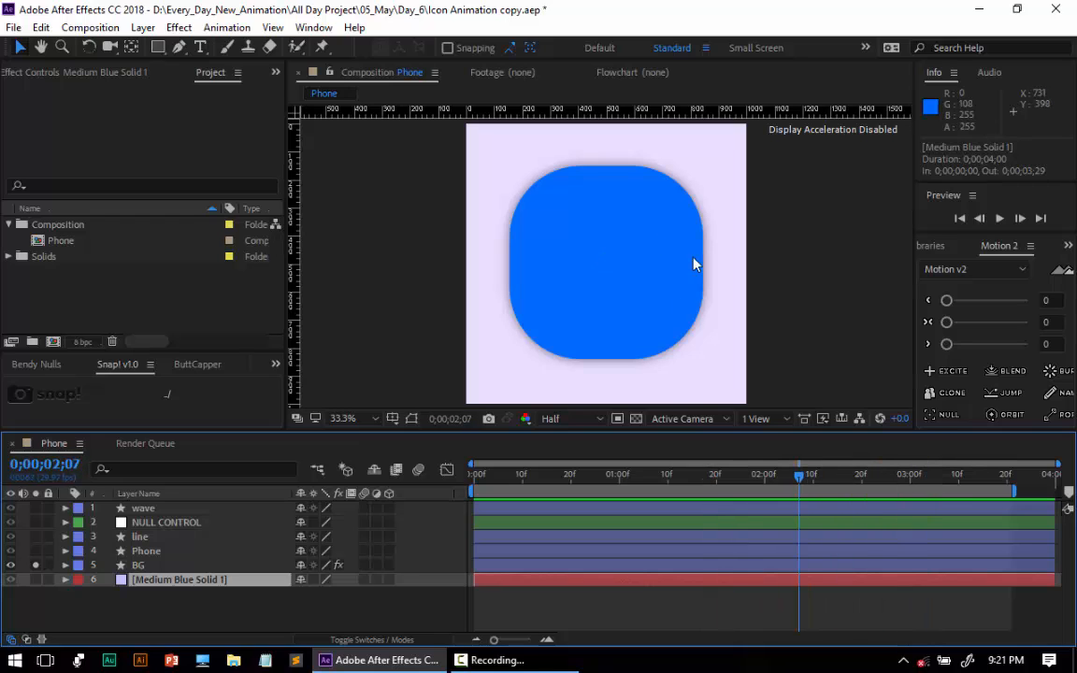
Solo the Phone, line, NULL CONTROL and wave layers along with BG, and scrub to 0;00;02;24.
{"action": "left_click", "coordinate": [167, 551]}
{"action": "left_click", "coordinate": [35, 551]}
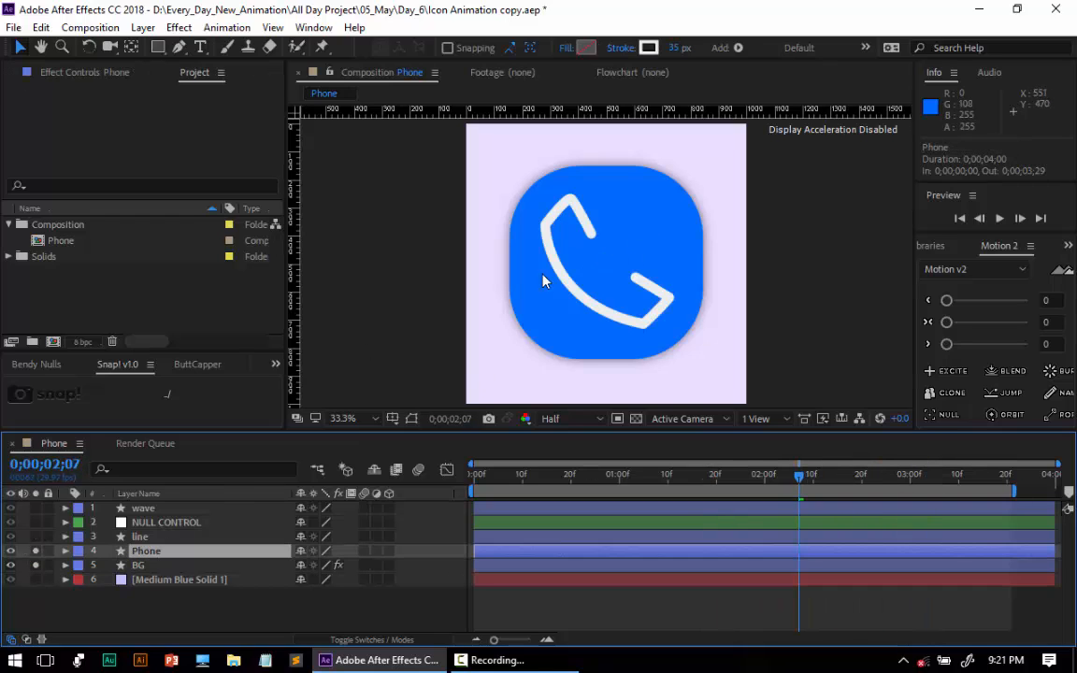
{"action": "left_click", "coordinate": [35, 536]}
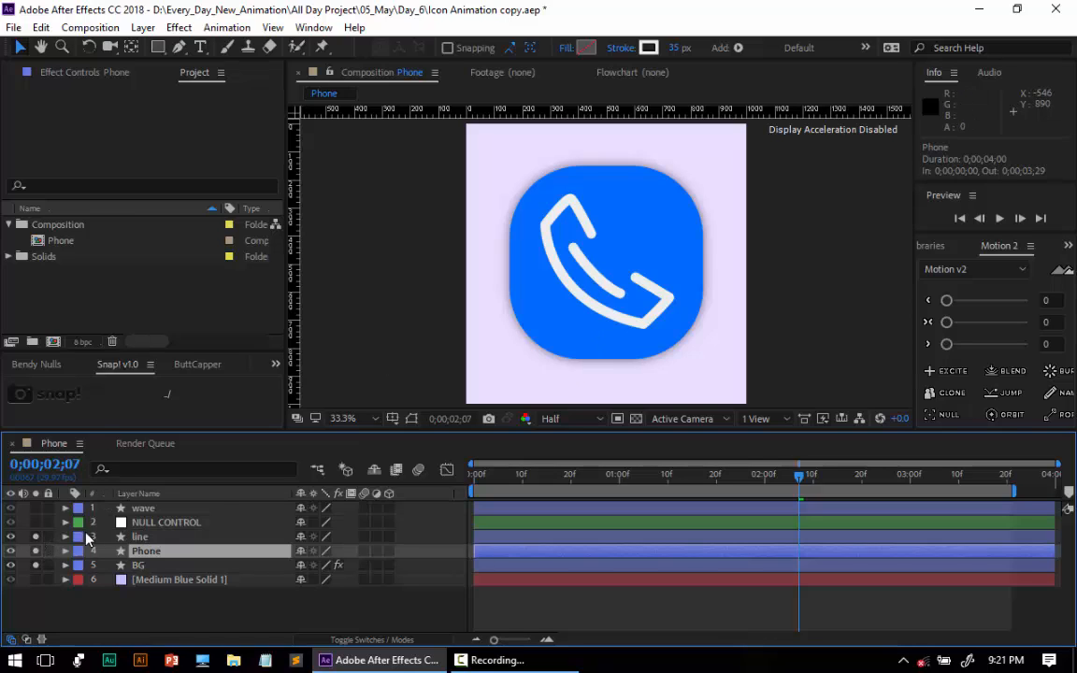
{"action": "left_click", "coordinate": [36, 522]}
{"action": "left_click", "coordinate": [36, 507]}
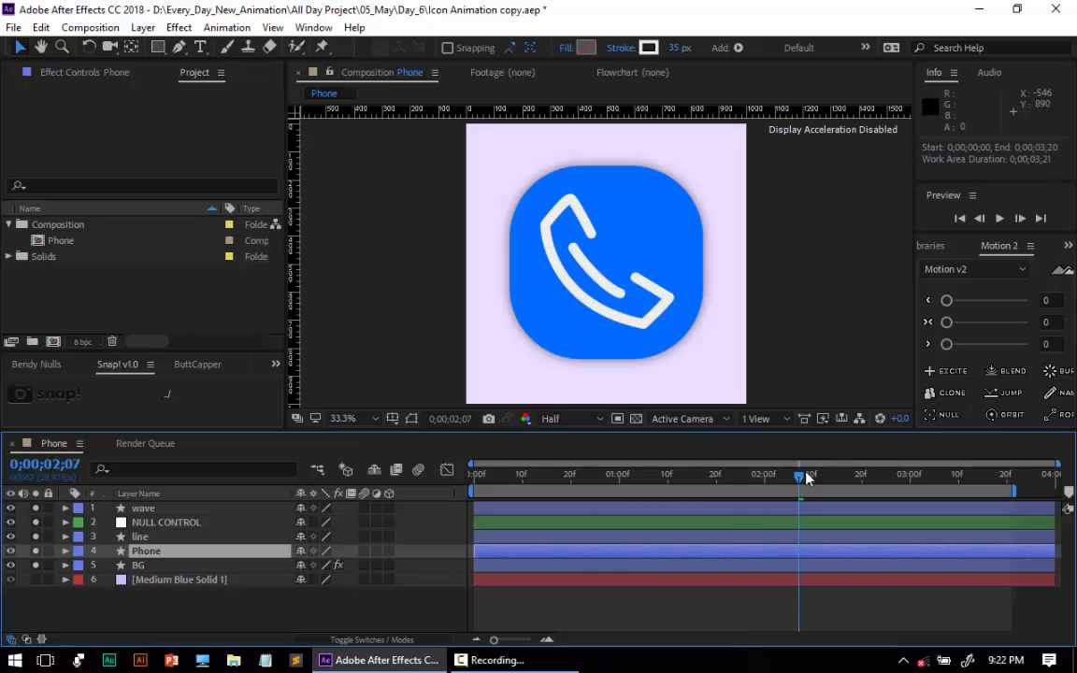
{"action": "left_click_drag", "start_coordinate": [822, 478], "coordinate": [882, 485]}
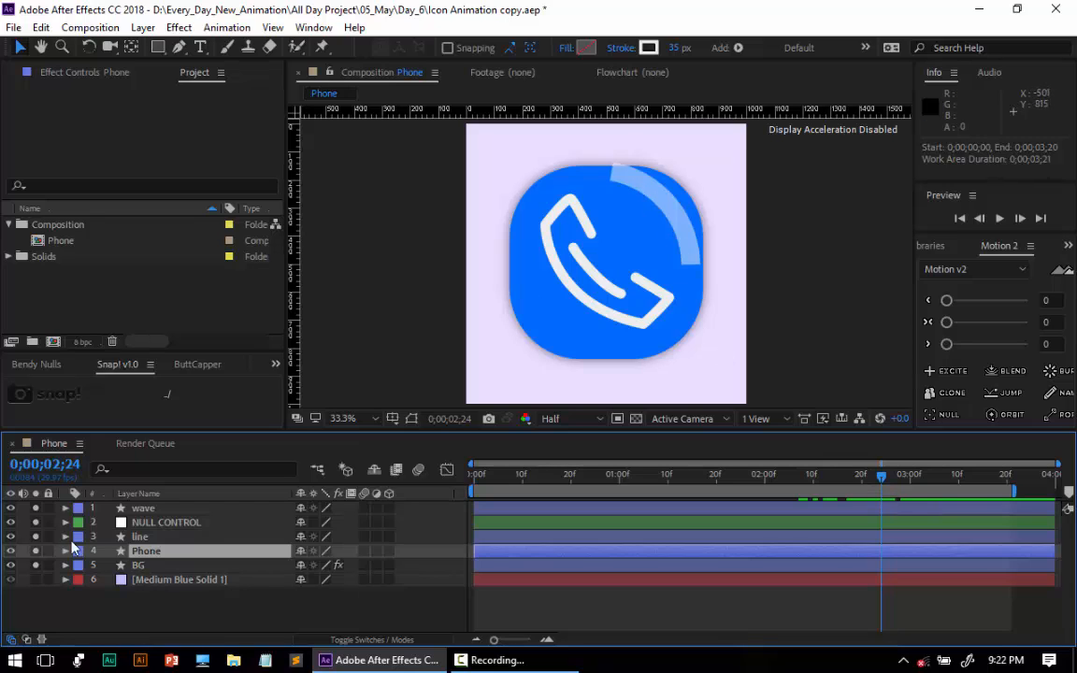
Leave only the Phone and BG layers soloed, and look through the Phone layer's modified properties.
{"action": "left_click", "coordinate": [161, 510]}
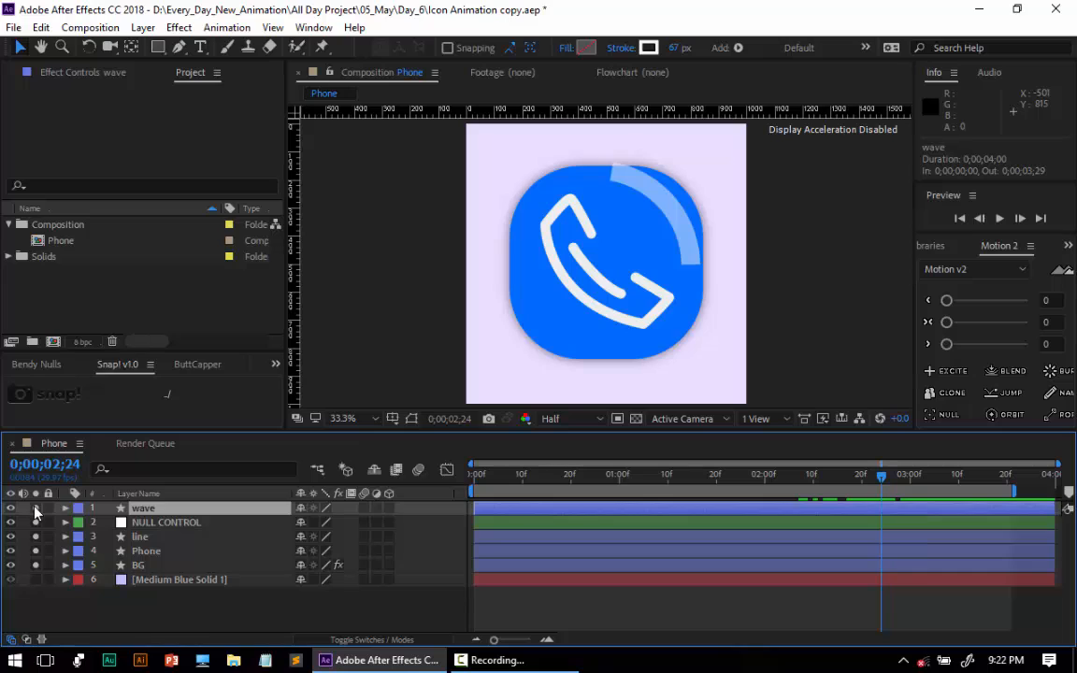
{"action": "left_click", "coordinate": [35, 550]}
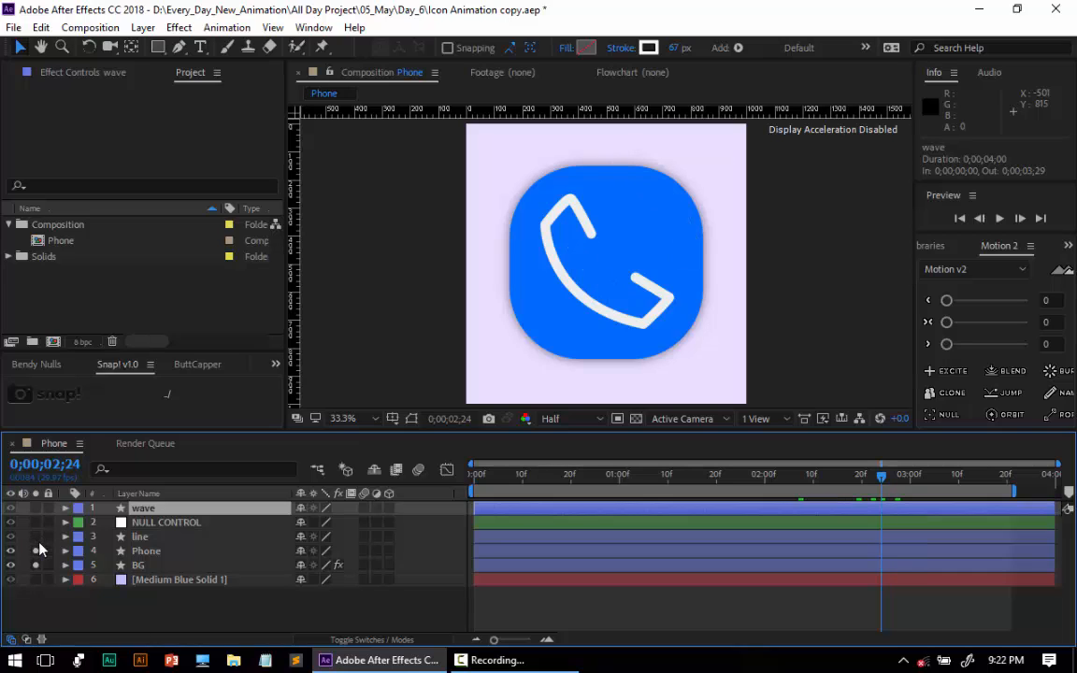
{"action": "left_click", "coordinate": [150, 552]}
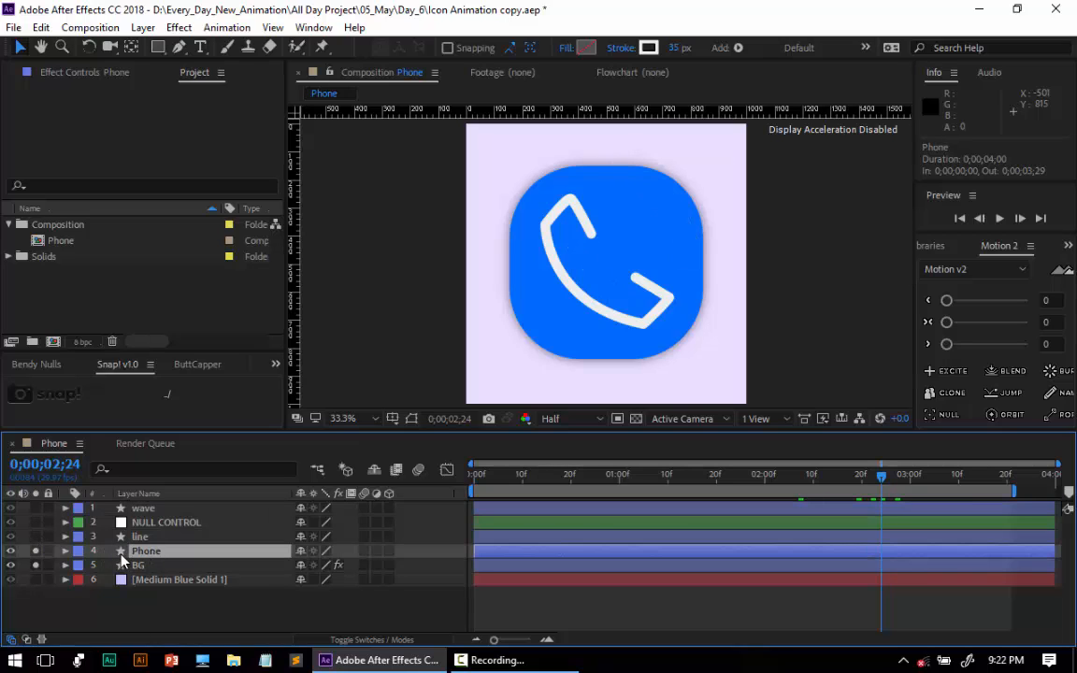
{"action": "key", "text": "u"}
{"action": "key", "text": "u"}
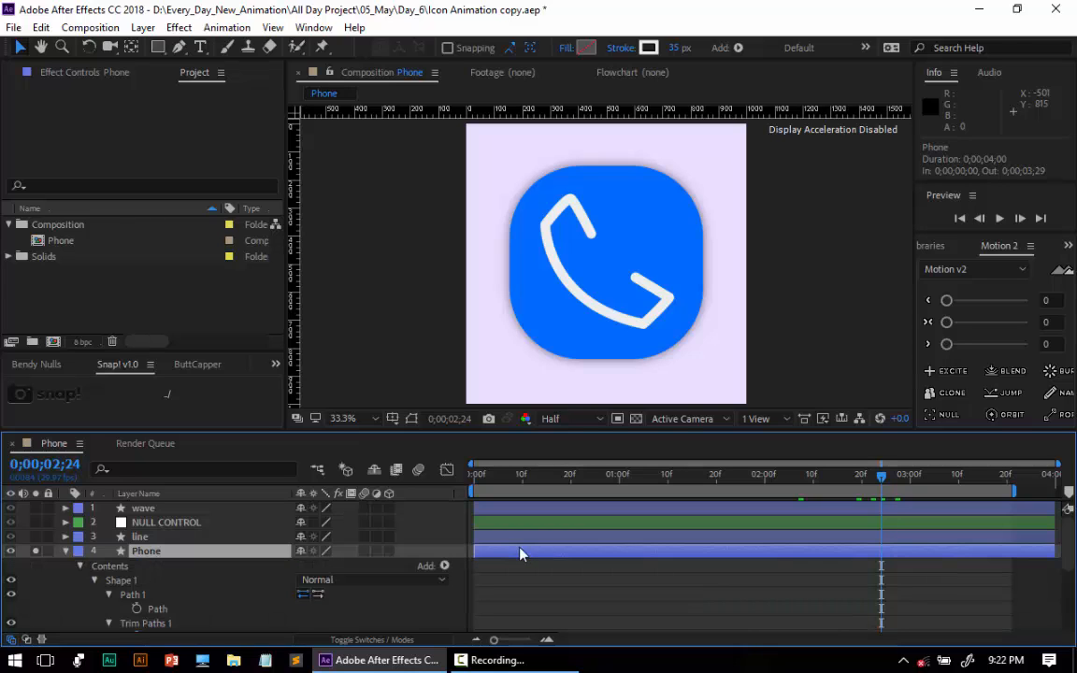
{"action": "key", "text": "u"}
{"action": "key", "text": "u"}
{"action": "key", "text": "u"}
{"action": "key", "text": "u"}
{"action": "key", "text": "u"}
{"action": "key", "text": "u"}
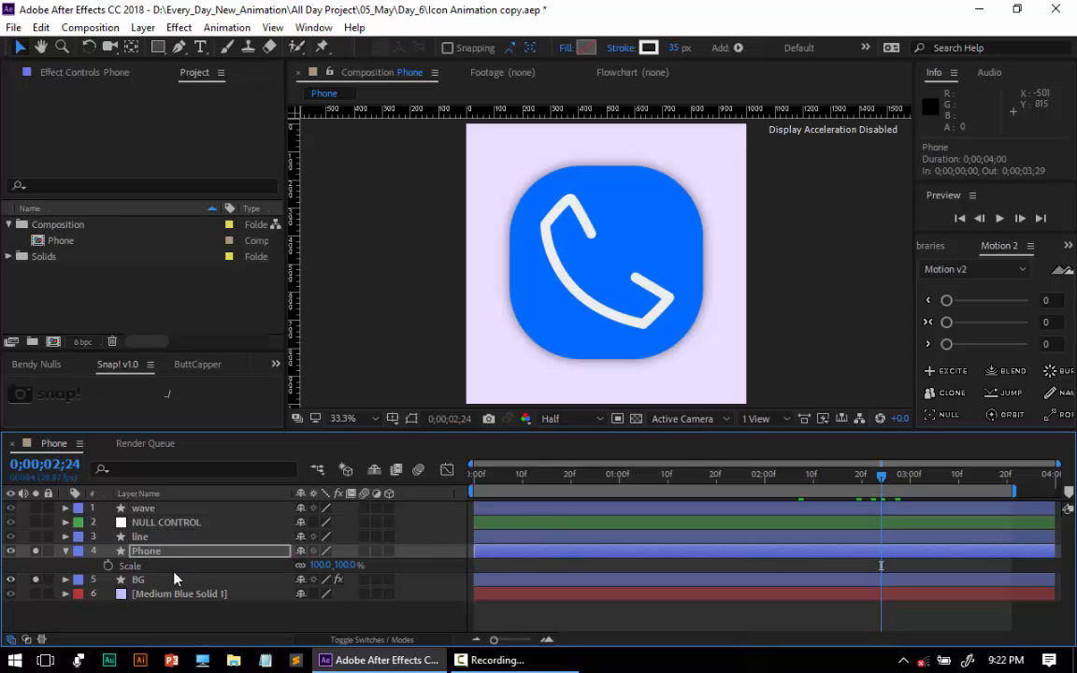
{"action": "key", "text": "u"}
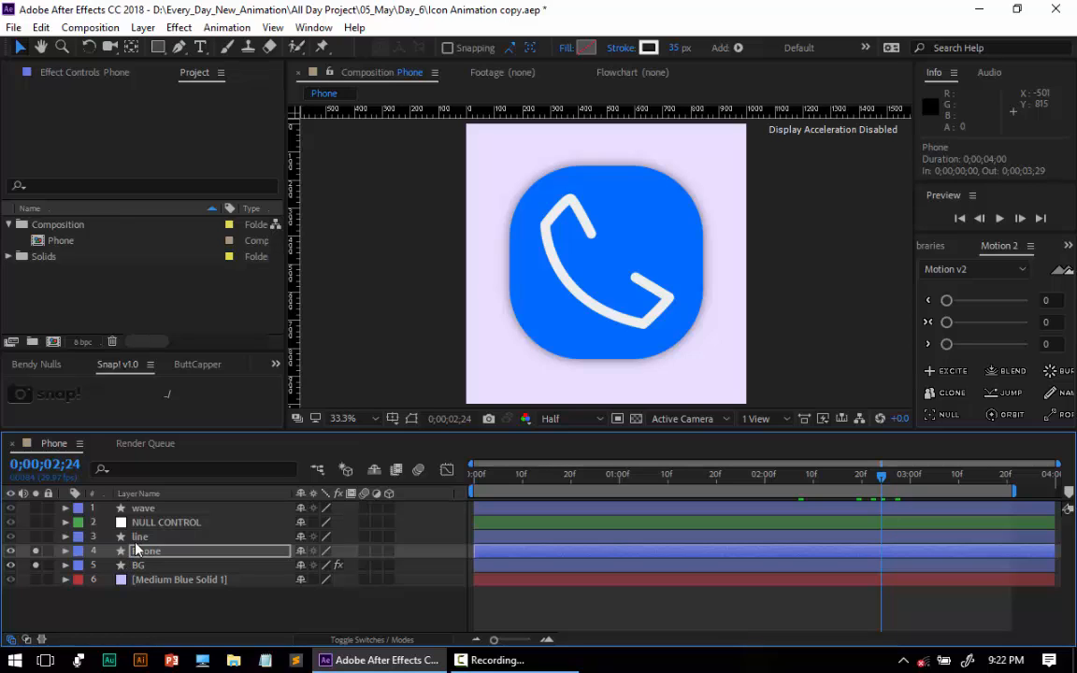
Expand the Phone layer's Trim Paths settings and scrub through the Start animation from the first frame.
{"action": "key", "text": "u"}
{"action": "key", "text": "u"}
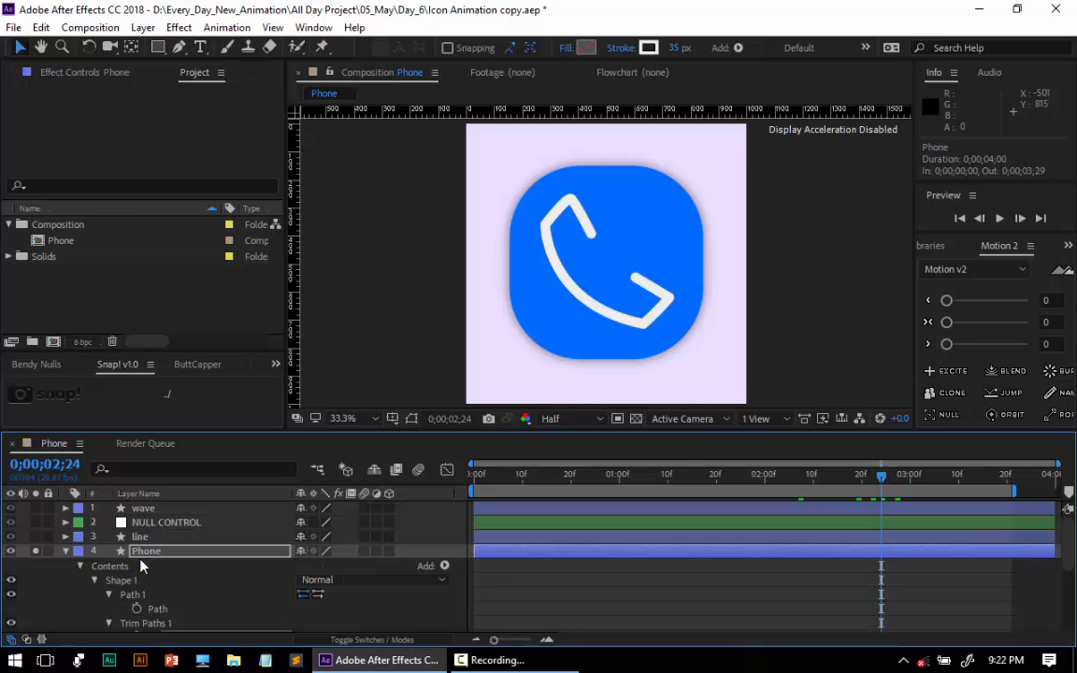
{"action": "scroll", "coordinate": [178, 589], "scroll_direction": "down", "scroll_amount": 3}
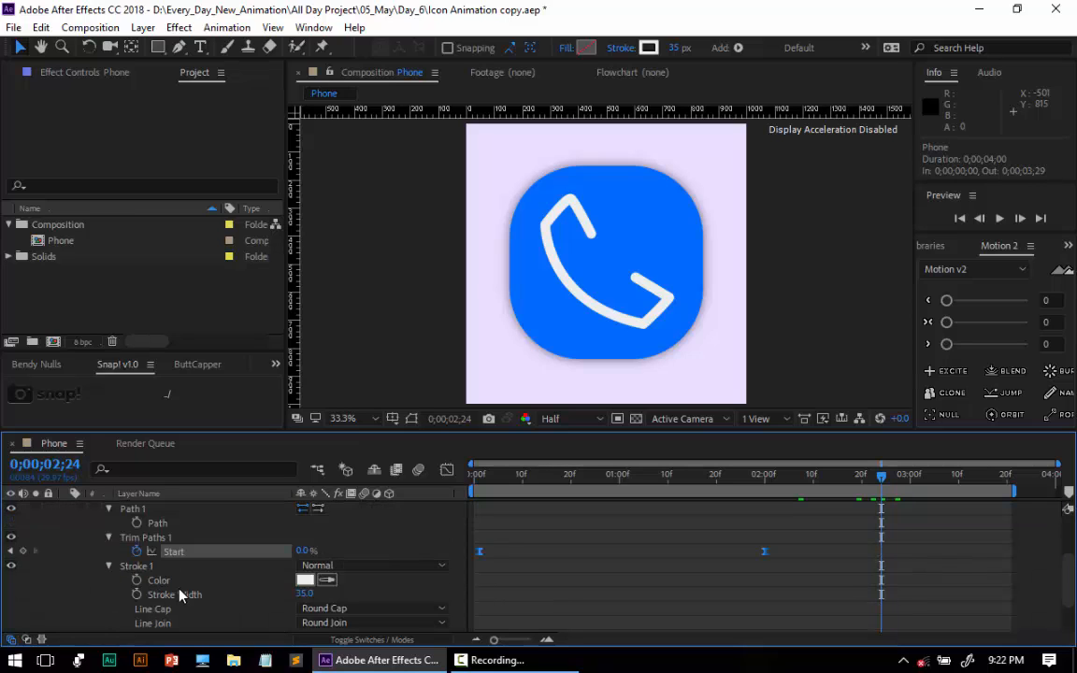
{"action": "left_click", "coordinate": [109, 539]}
{"action": "left_click", "coordinate": [109, 538]}
{"action": "key", "text": "Home"}
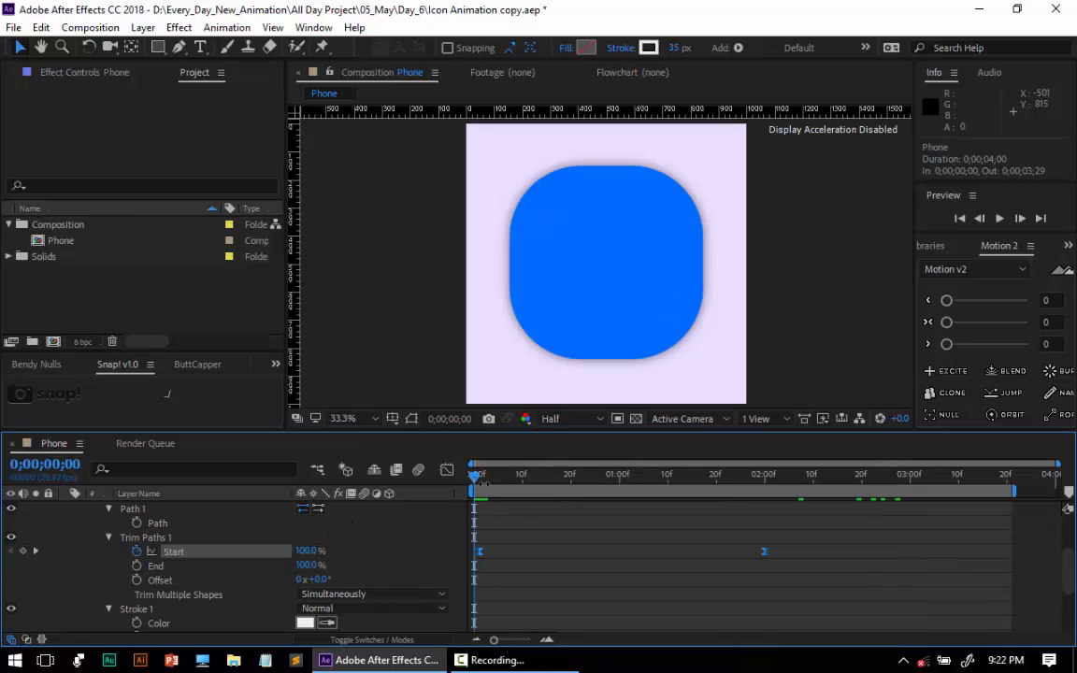
{"action": "mouse_move", "coordinate": [474, 479]}
{"action": "left_mouse_down"}
{"action": "mouse_move", "coordinate": [770, 475]}
{"action": "mouse_move", "coordinate": [486, 494]}
{"action": "mouse_move", "coordinate": [767, 495]}
{"action": "mouse_move", "coordinate": [385, 508]}
{"action": "left_mouse_up"}
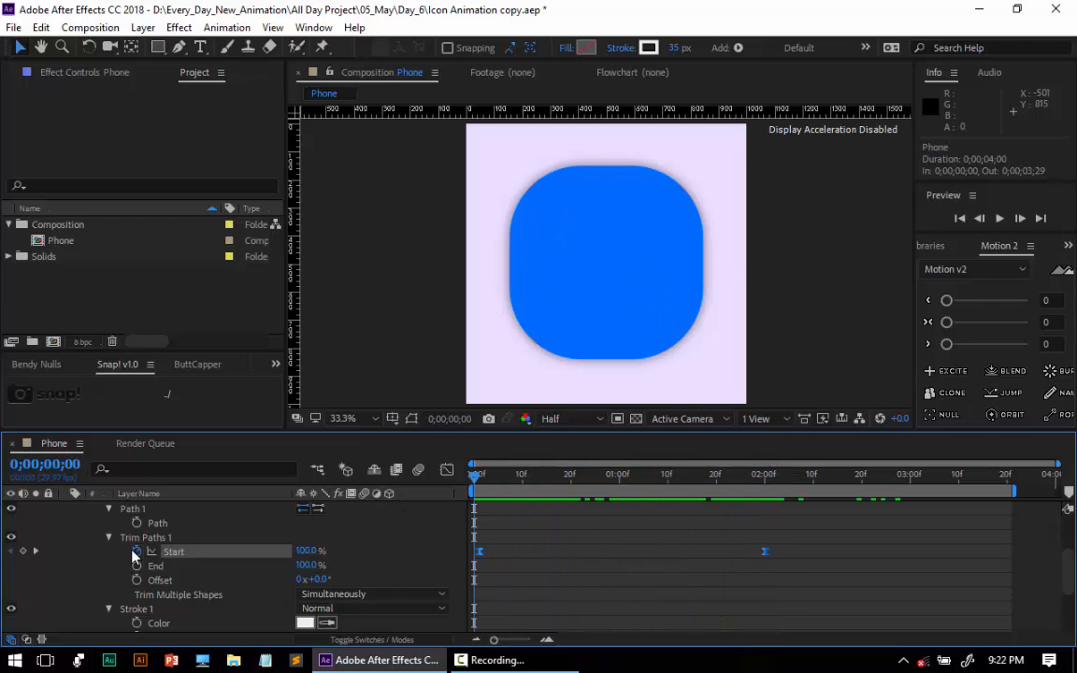
{"action": "scroll", "coordinate": [154, 555], "scroll_direction": "up", "scroll_amount": 2}
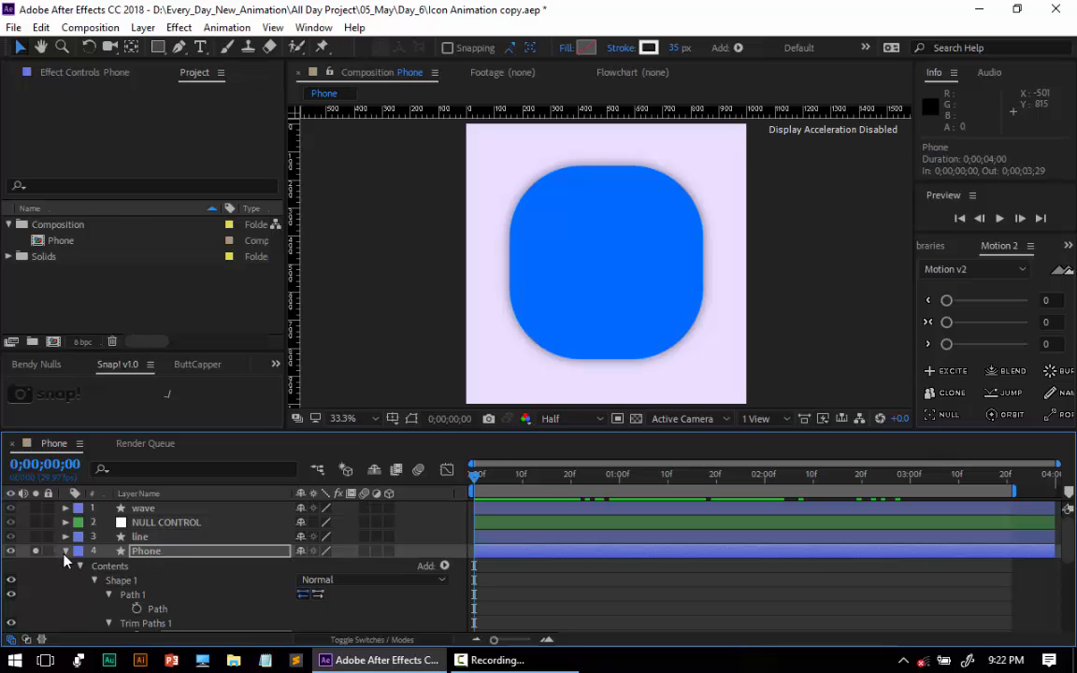
Collapse the Phone layer, solo the line layer, and scrub between its Start keyframes from 0;00;01;24 to 0;00;02;09.
{"action": "left_click", "coordinate": [66, 552]}
{"action": "left_click", "coordinate": [144, 537]}
{"action": "key", "text": "u"}
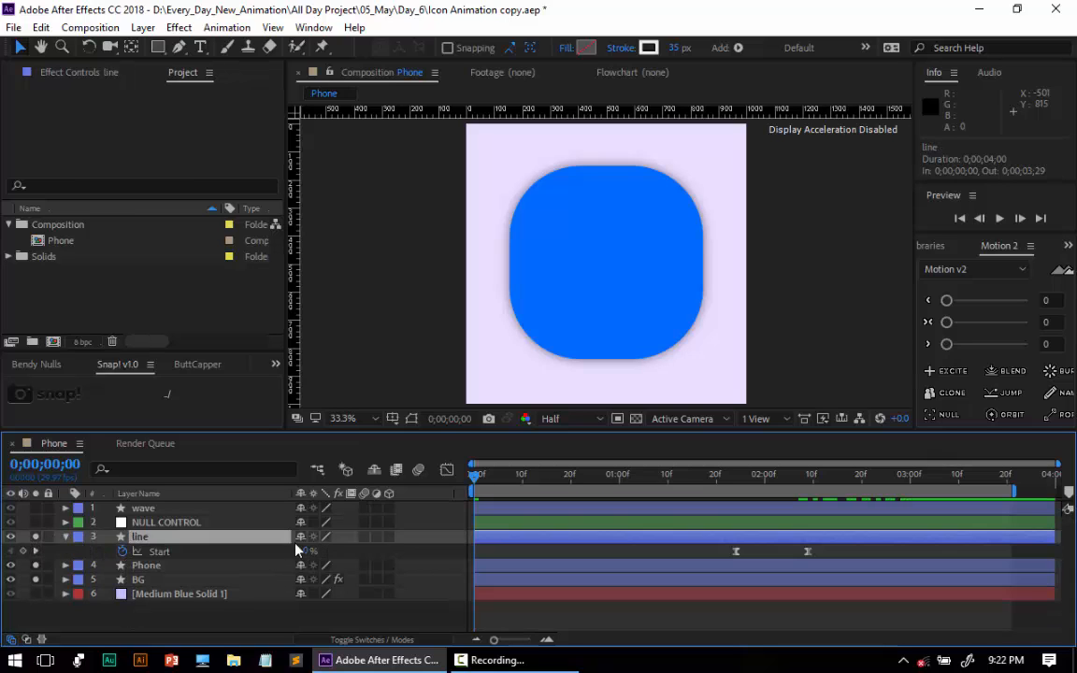
{"action": "left_click", "coordinate": [735, 484]}
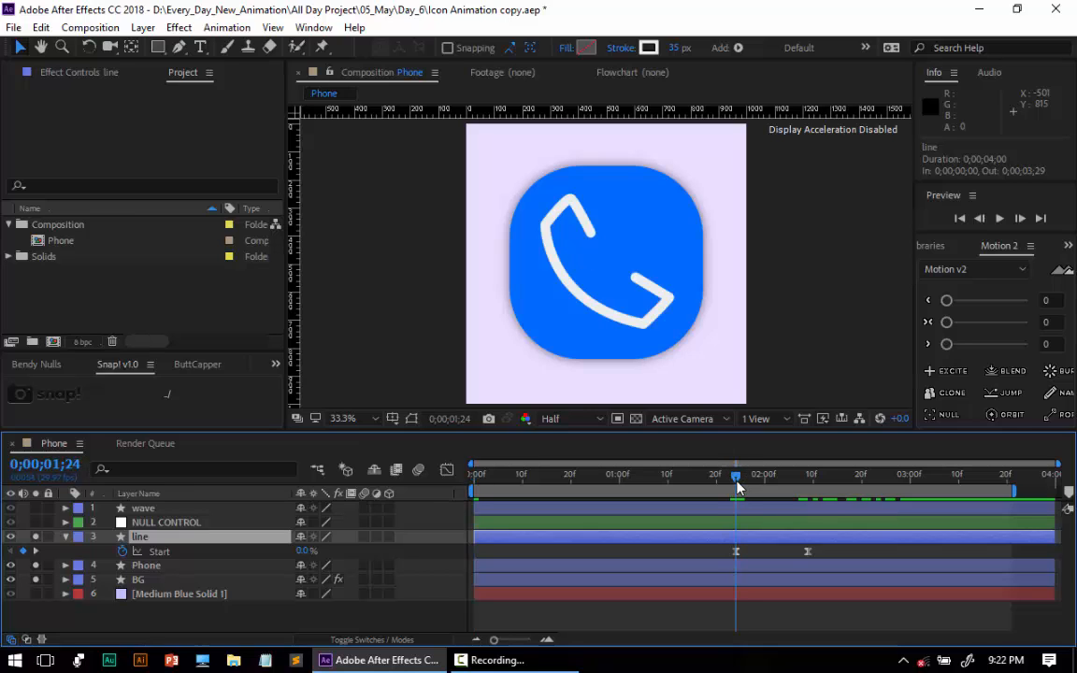
{"action": "left_click_drag", "start_coordinate": [737, 486], "coordinate": [812, 490]}
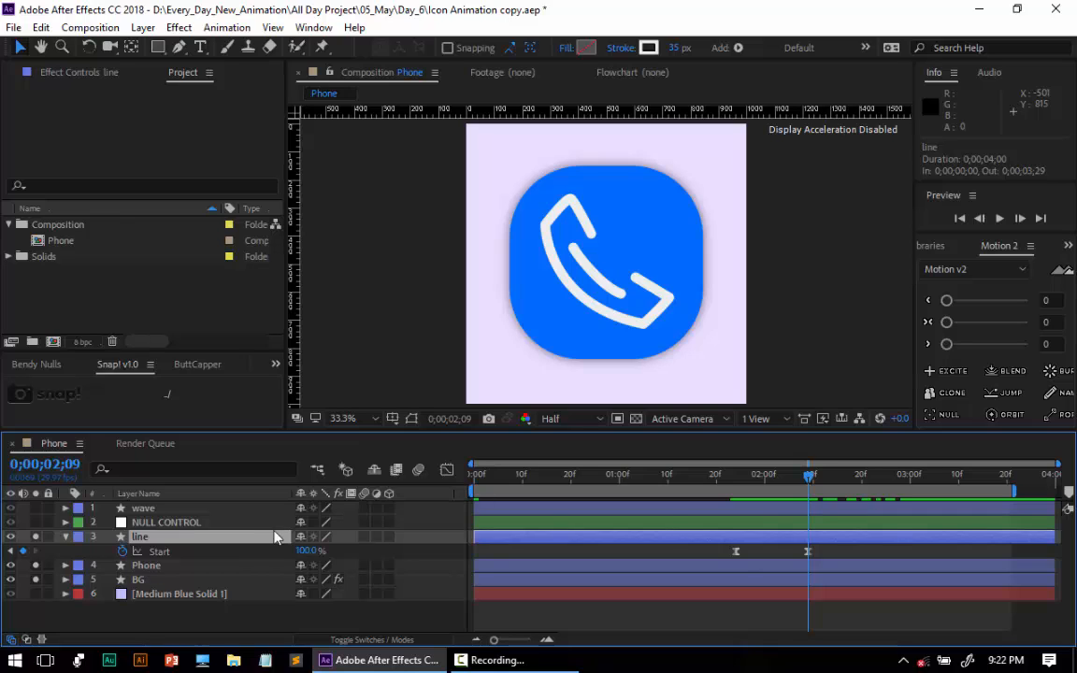
Reveal NULL CONTROL's Scale and Rotation keyframes, scrub through the opening frames, and return to the first frame.
{"action": "left_click", "coordinate": [133, 522]}
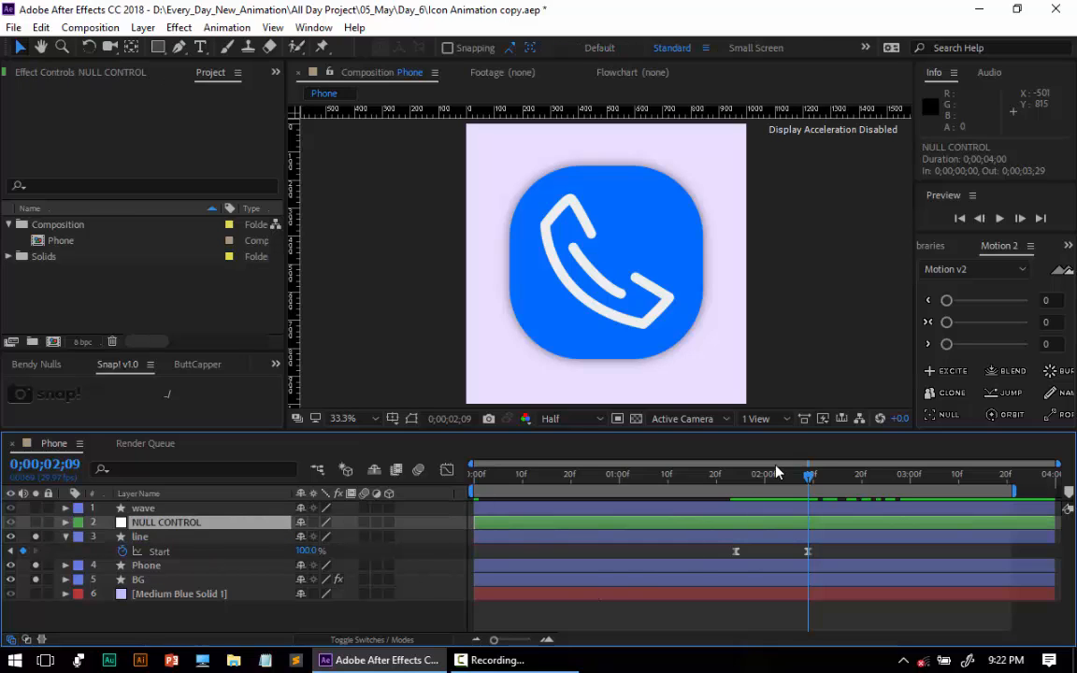
{"action": "key", "text": "u"}
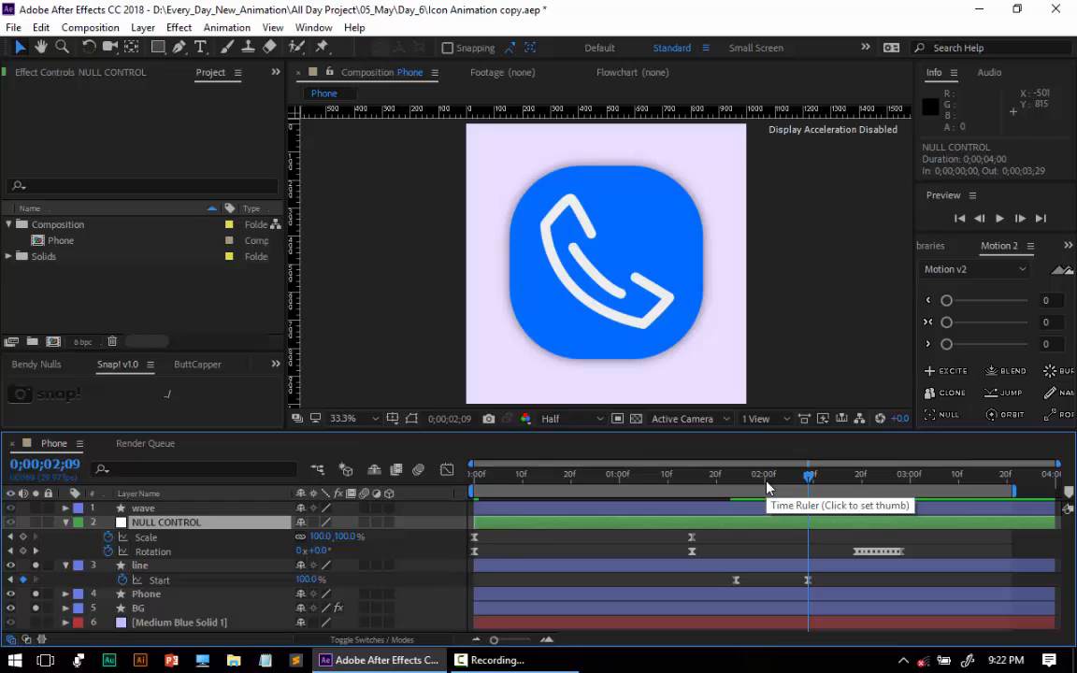
{"action": "left_click", "coordinate": [474, 491]}
{"action": "left_click_drag", "start_coordinate": [475, 491], "coordinate": [577, 470]}
{"action": "left_click", "coordinate": [493, 474]}
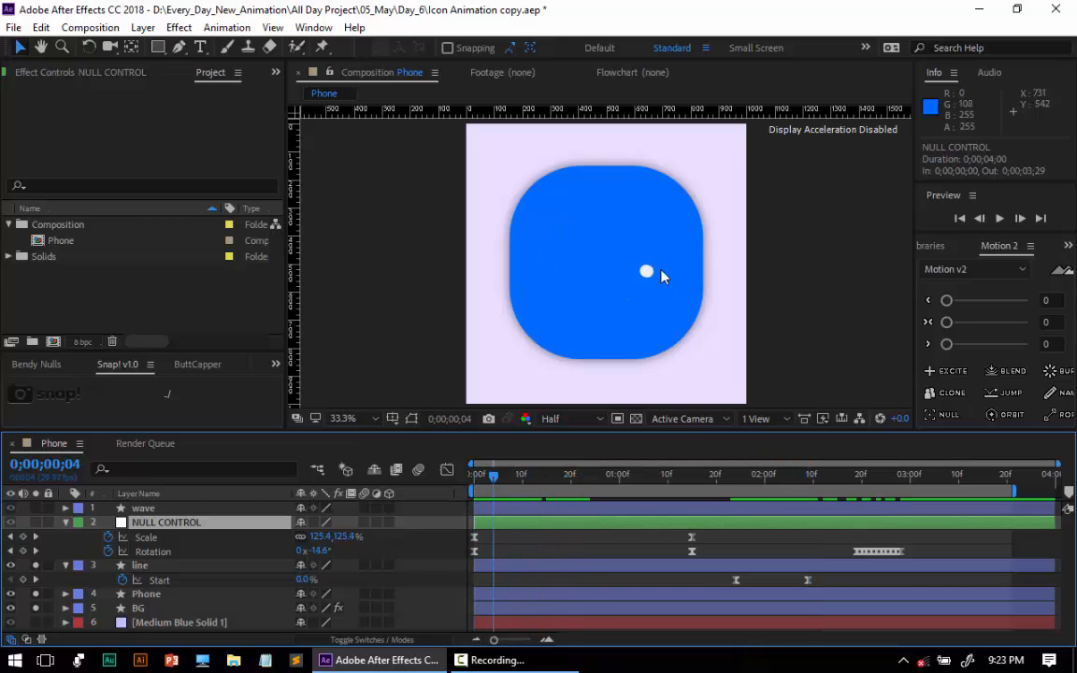
{"action": "mouse_move", "coordinate": [474, 476]}
{"action": "left_mouse_down"}
{"action": "mouse_move", "coordinate": [706, 481]}
{"action": "mouse_move", "coordinate": [590, 478]}
{"action": "left_mouse_up"}
{"action": "key", "text": "Home"}
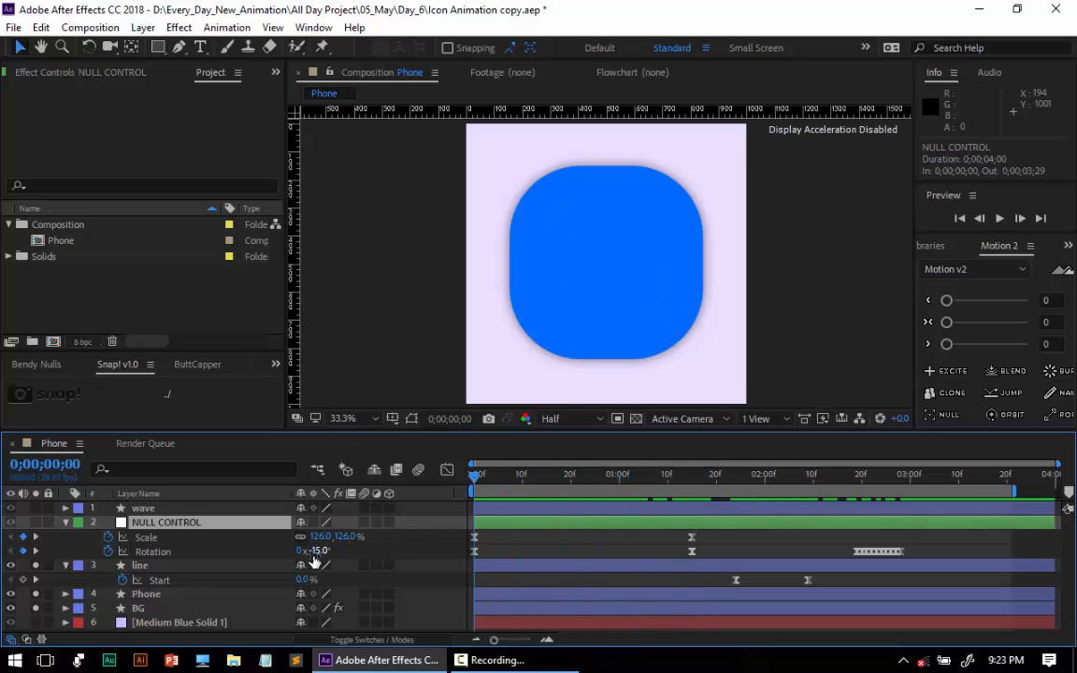
Scrub through NULL CONTROL's later Rotation keyframes, stop at 0;00;02;20, and collapse the layer.
{"action": "left_click_drag", "start_coordinate": [474, 477], "coordinate": [726, 487]}
{"action": "left_click_drag", "start_coordinate": [829, 491], "coordinate": [889, 494]}
{"action": "key", "text": "j"}
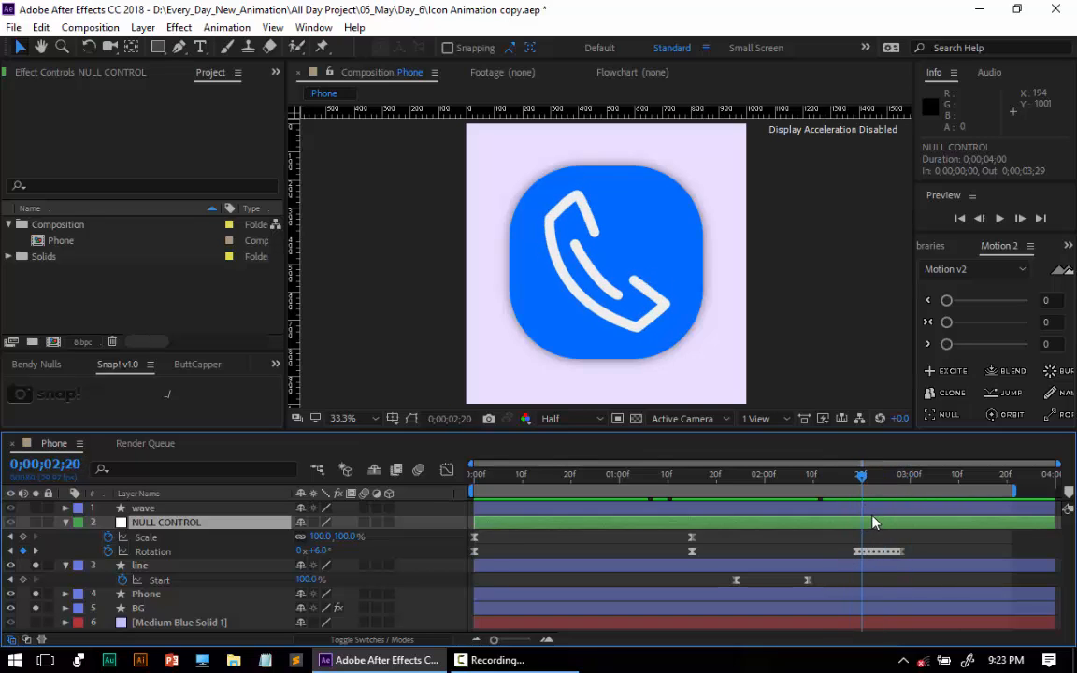
{"action": "left_click", "coordinate": [65, 521]}
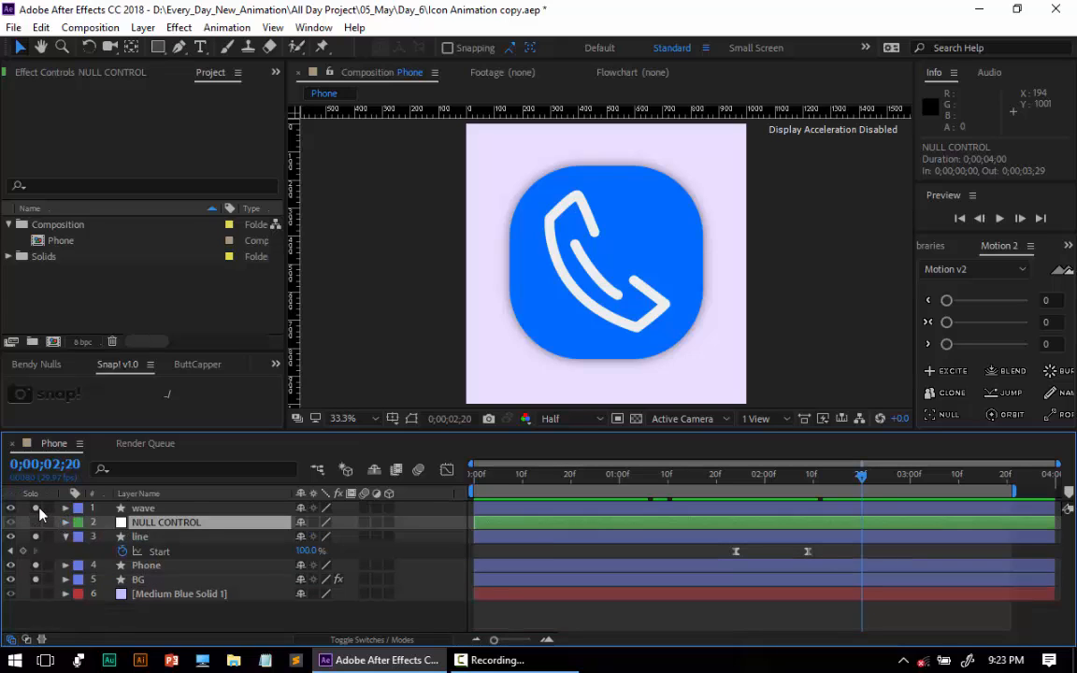
Solo the wave layer and examine its Position and Opacity keyframes around 0;00;02;20.
{"action": "left_click", "coordinate": [37, 509]}
{"action": "left_click", "coordinate": [168, 508]}
{"action": "key", "text": "u"}
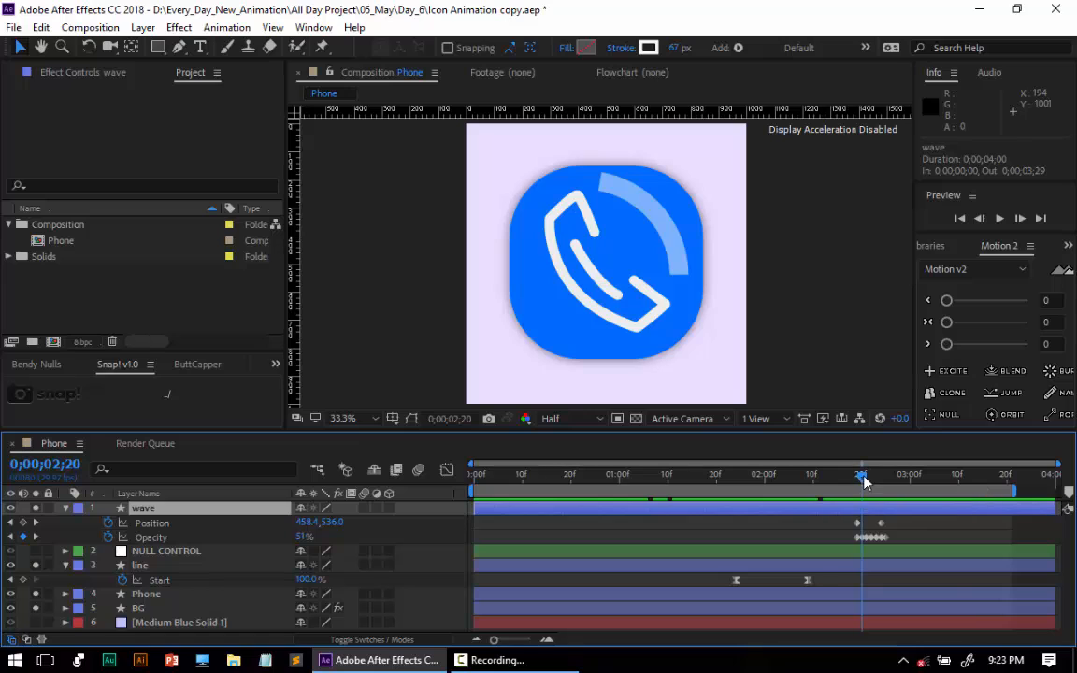
{"action": "left_click_drag", "start_coordinate": [865, 482], "coordinate": [866, 516]}
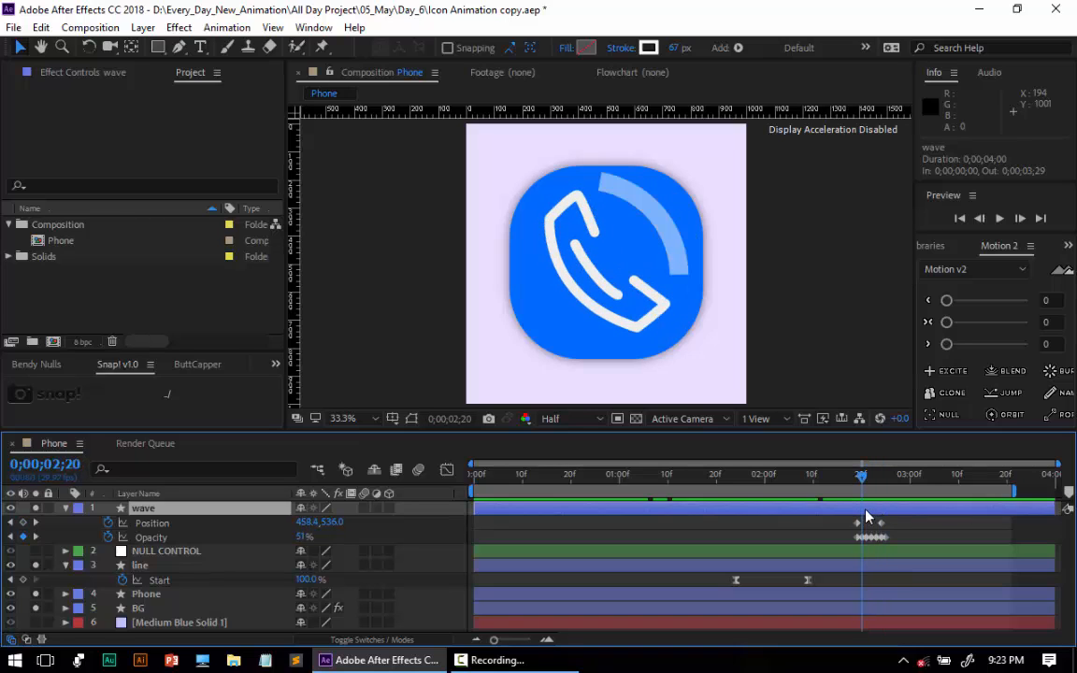